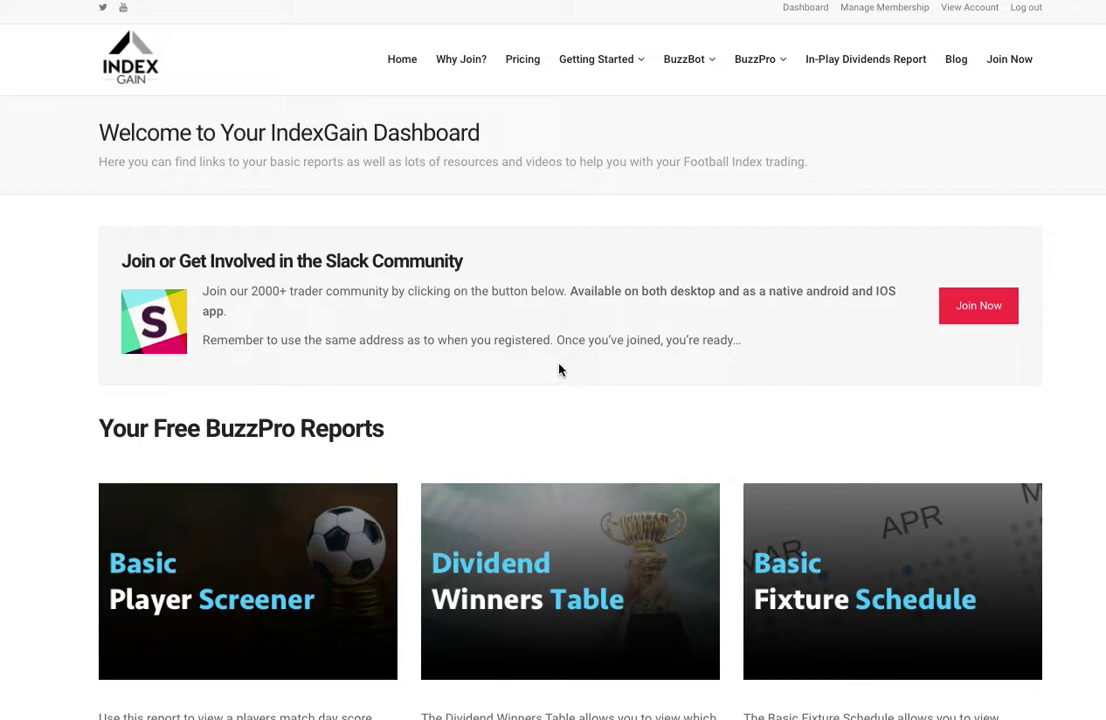
# Open the Basic Player Screener report and bring the unfiltered stat slicers below the player table into view
pyautogui.click(557, 370)
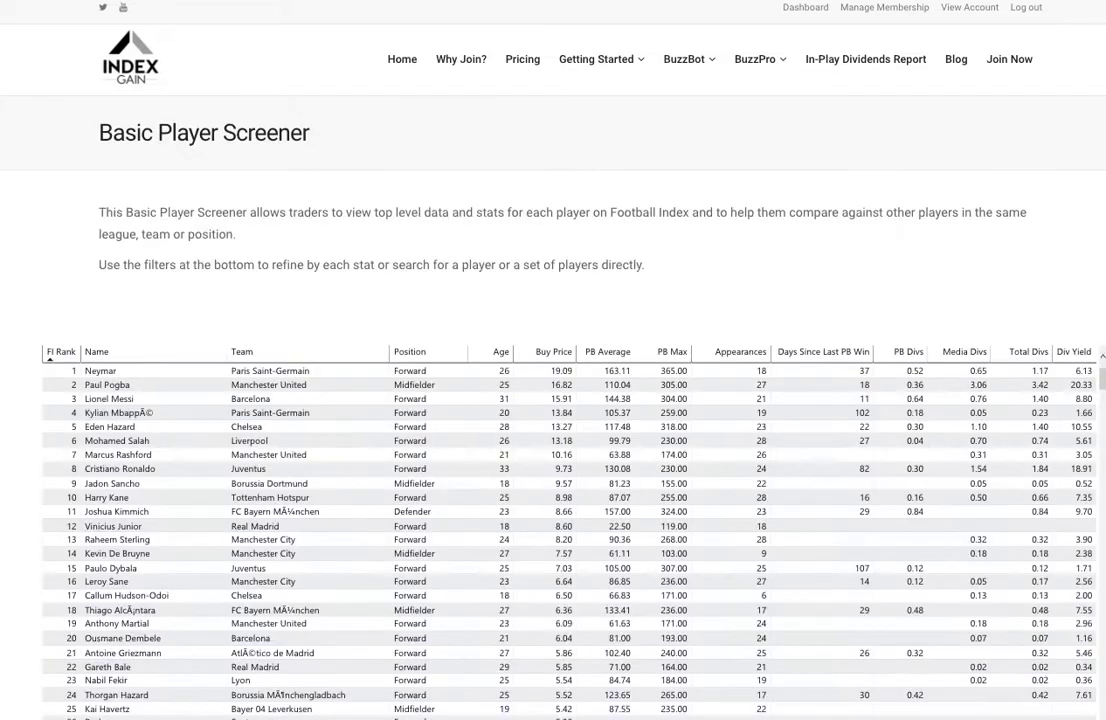
pyautogui.scroll(-2, 14, 358)
pyautogui.scroll(-3, 14, 358)
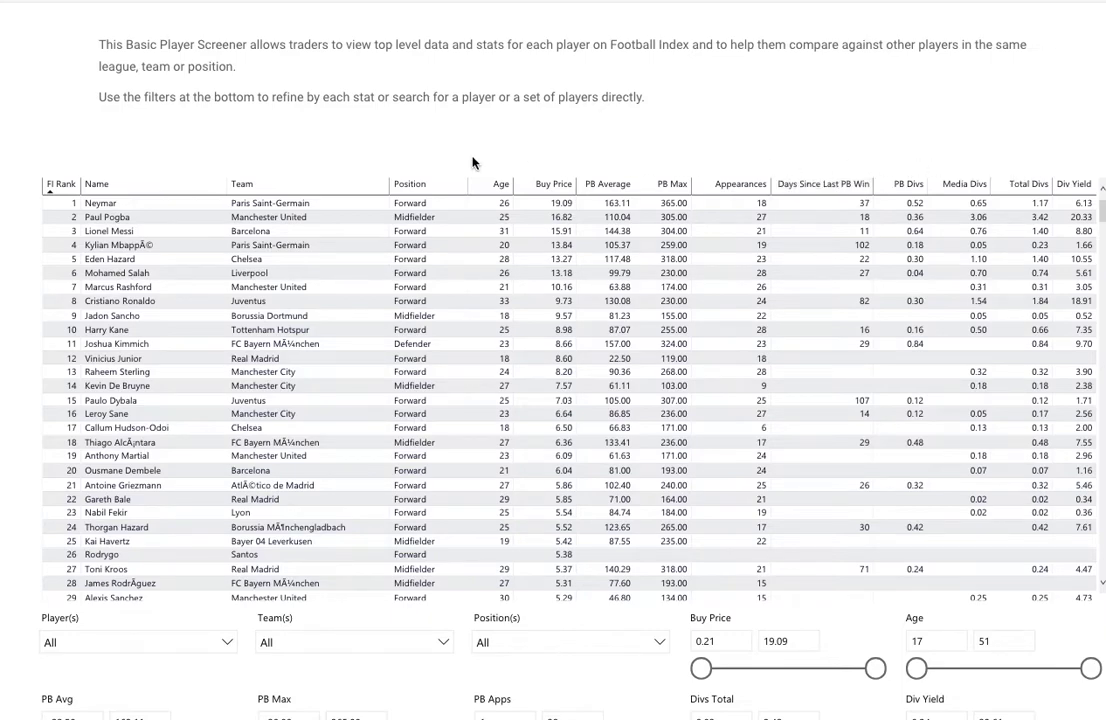
pyautogui.scroll(-1, 630, 660)
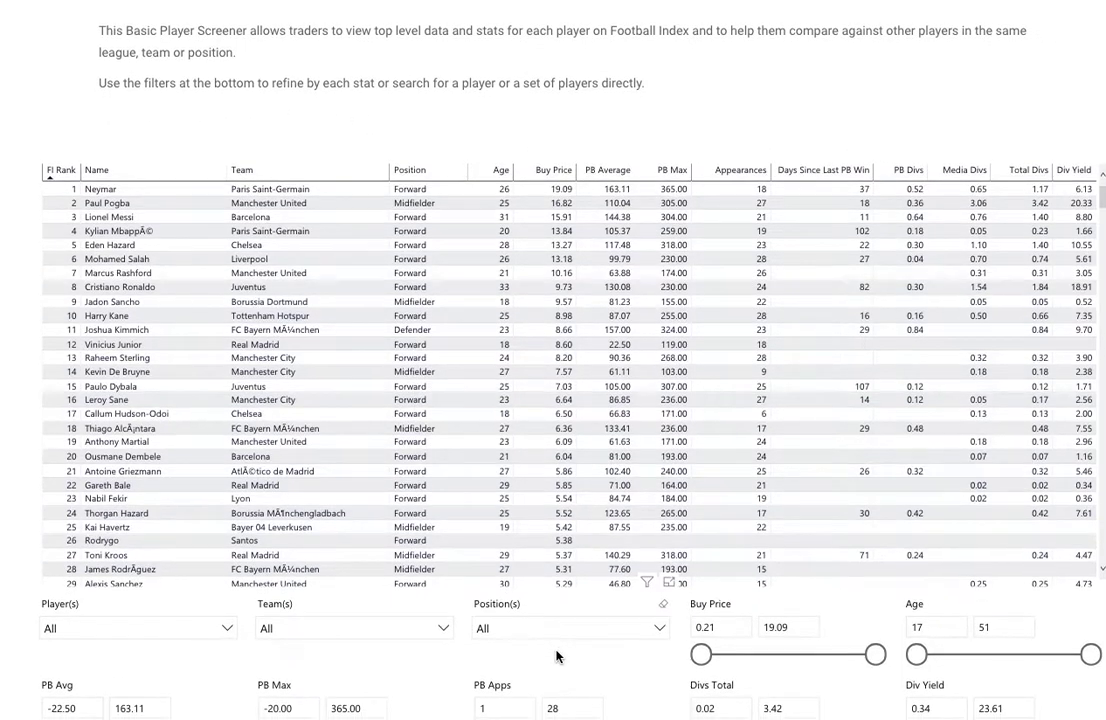
pyautogui.scroll(-5, 553, 659)
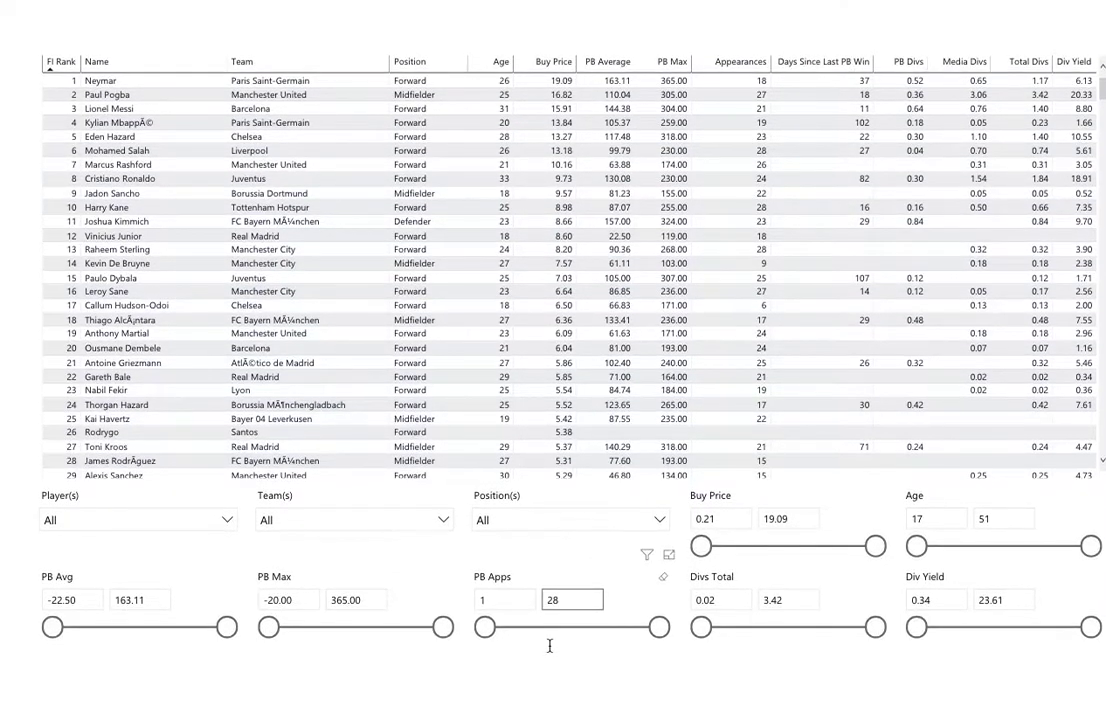
pyautogui.scroll(2, 549, 645)
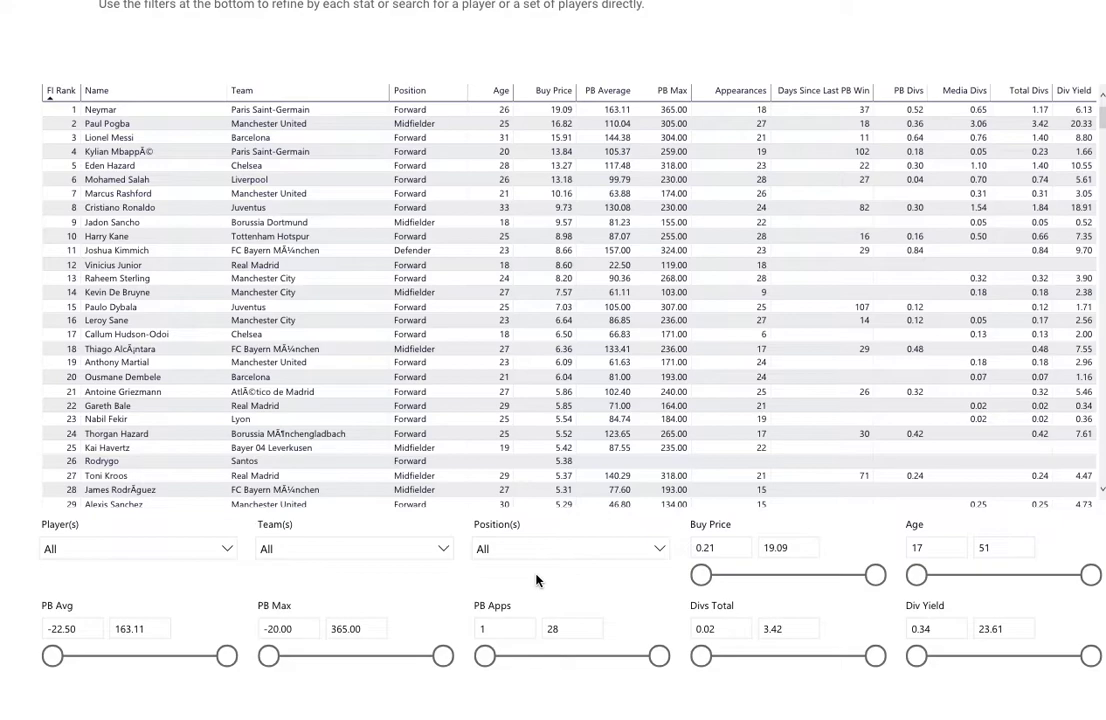
# Limit players to Buy Price up to 5.04, PB Avg from 91.36 and PB Max from 151.91
pyautogui.click(780, 547)
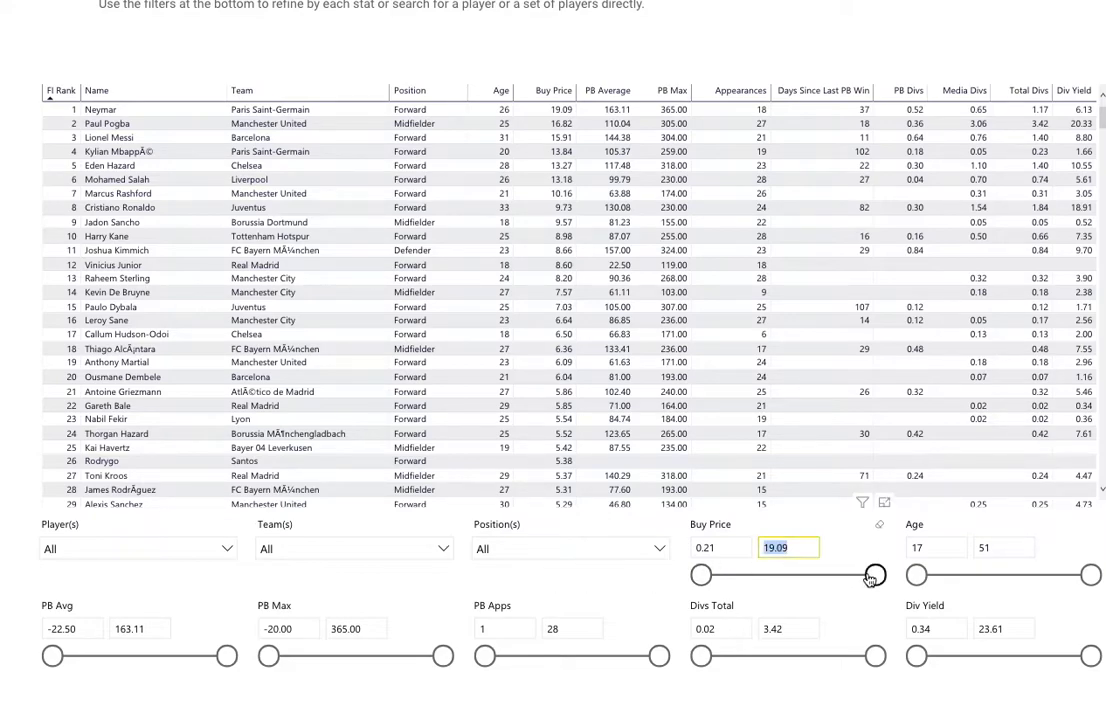
pyautogui.moveTo(872, 577); pyautogui.dragTo(737, 582)
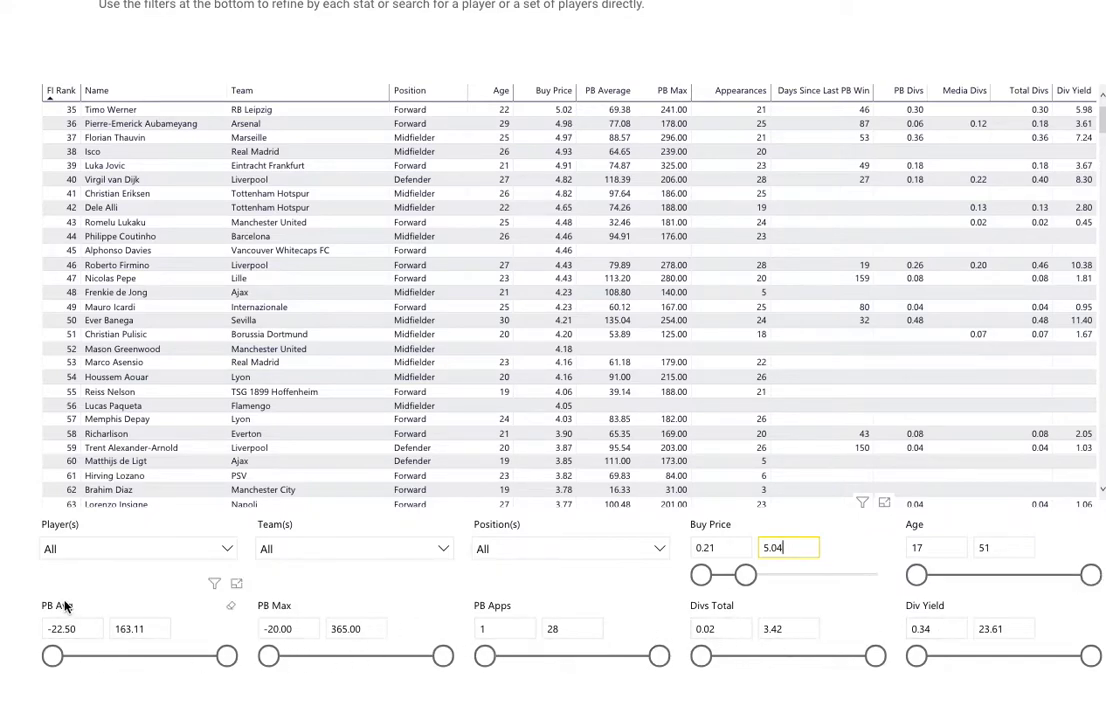
pyautogui.moveTo(53, 656); pyautogui.dragTo(155, 662)
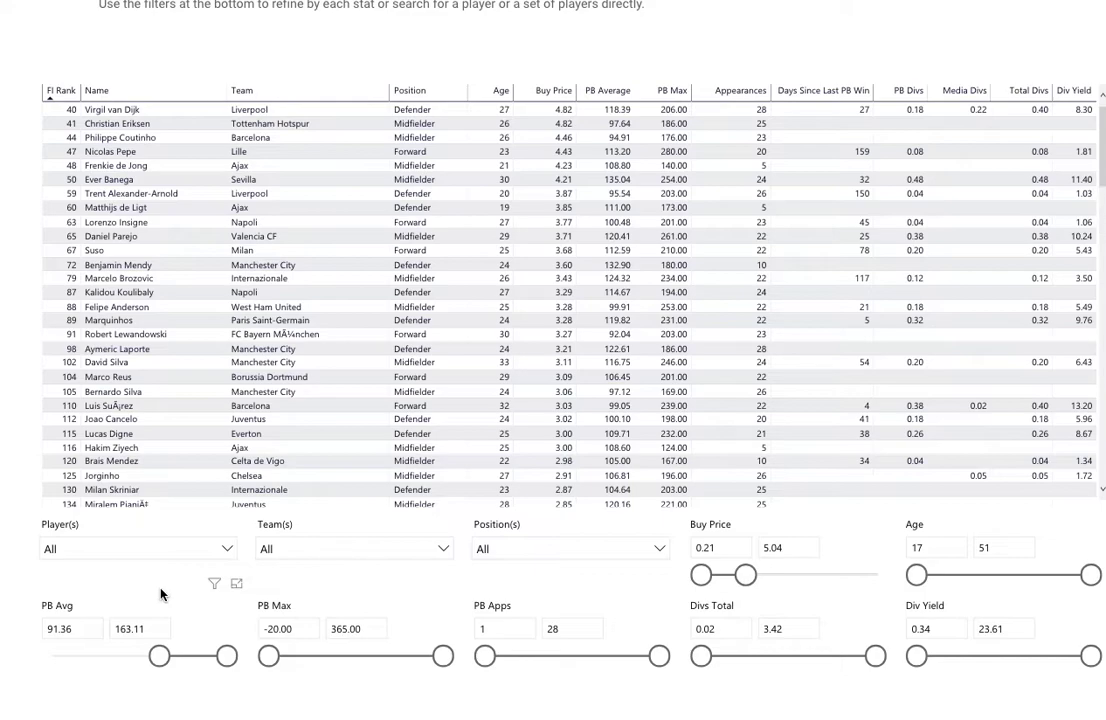
pyautogui.moveTo(268, 657); pyautogui.dragTo(347, 657)
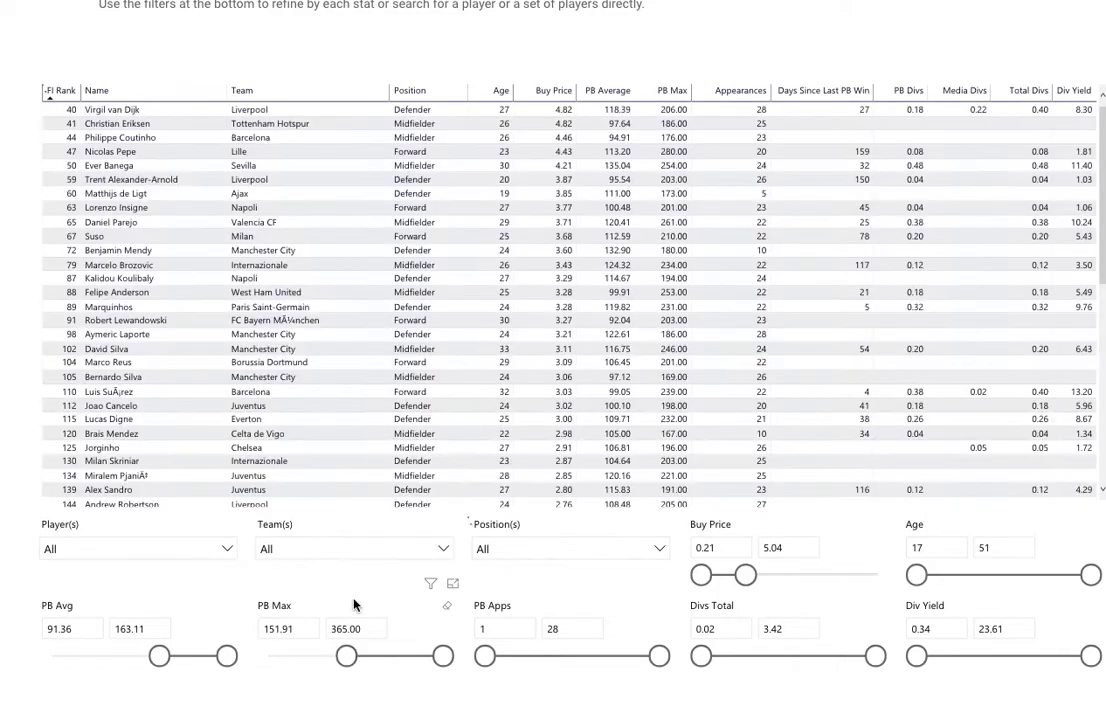
# Sort the screener by PB Average, then by PB Divs highest first, and return to the Dashboard
pyautogui.scroll(1, 100, 190)
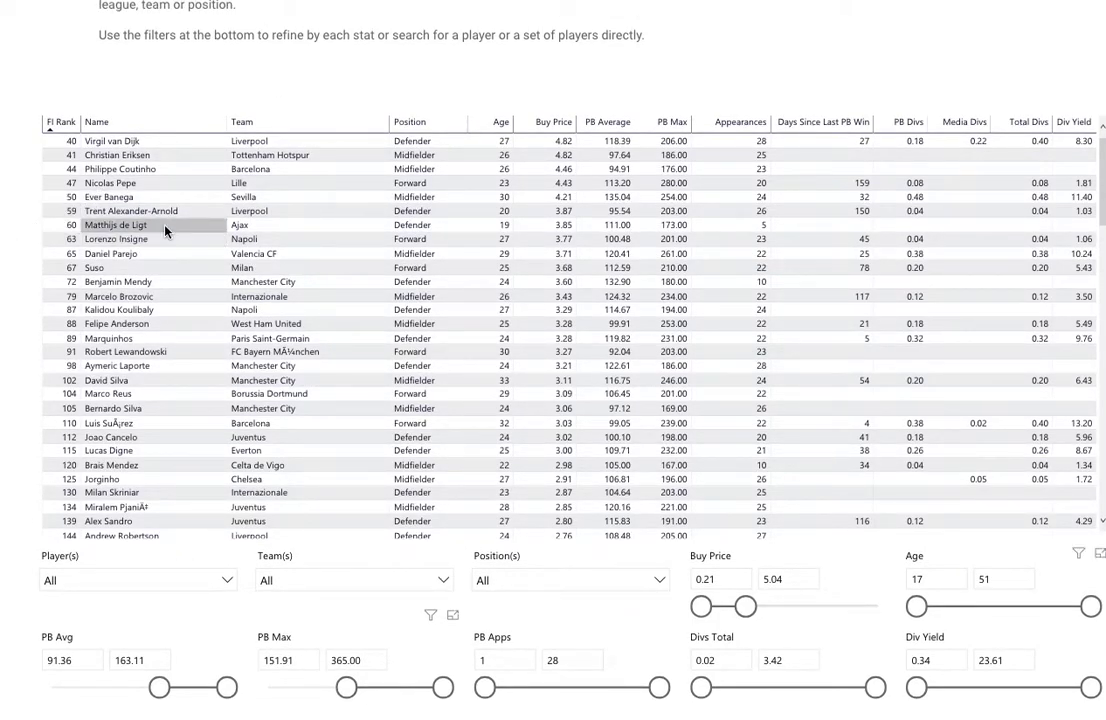
pyautogui.scroll(-3, 165, 231)
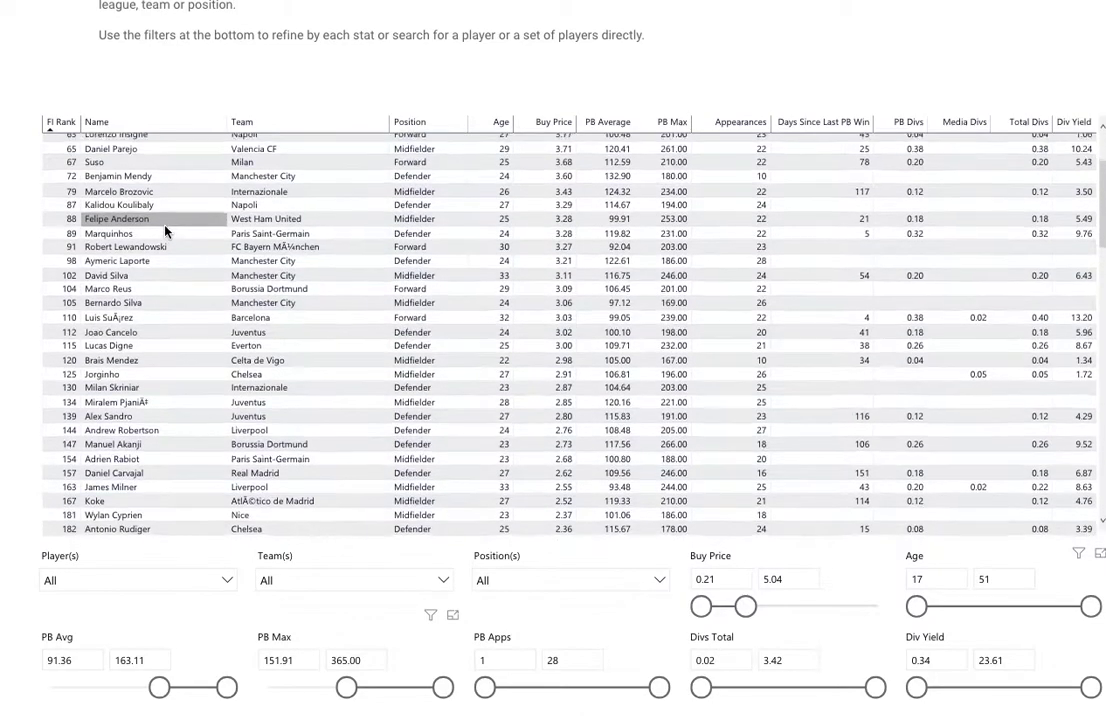
pyautogui.scroll(-2, 165, 231)
pyautogui.scroll(5, 165, 231)
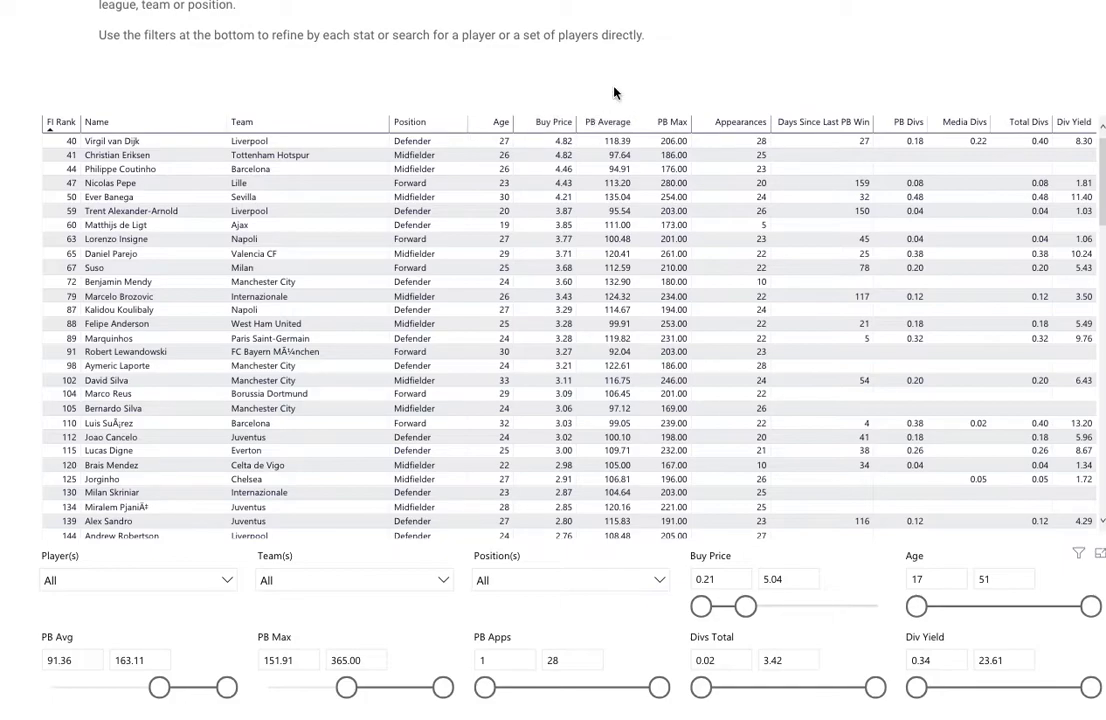
pyautogui.click(607, 122)
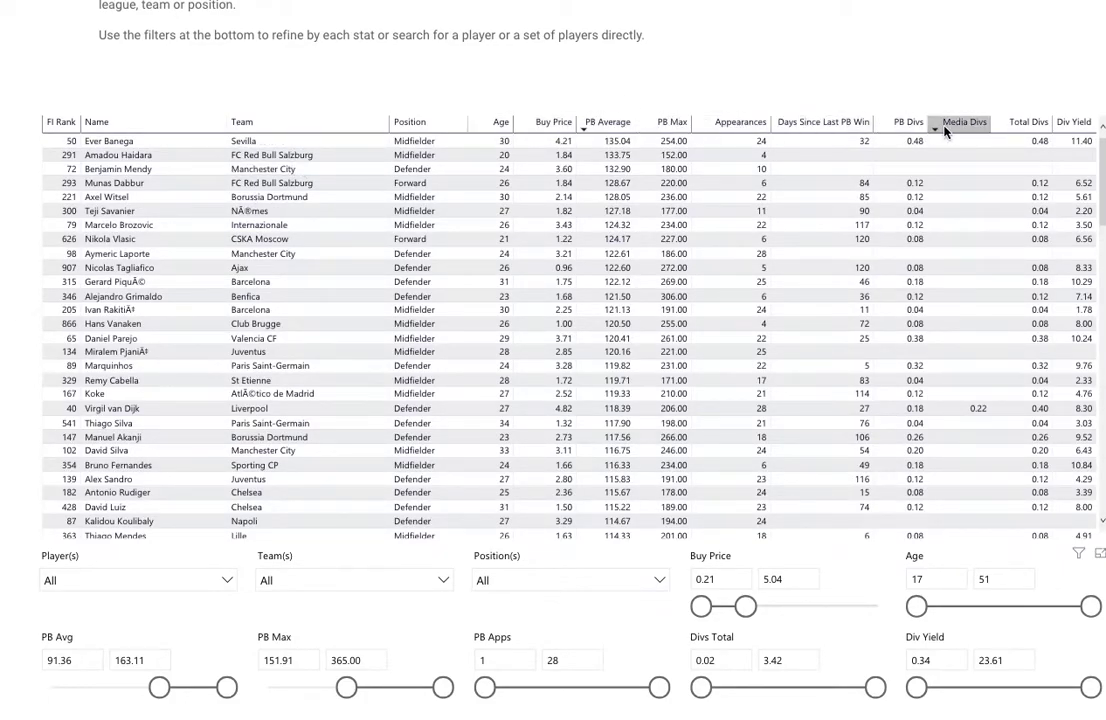
pyautogui.click(882, 107)
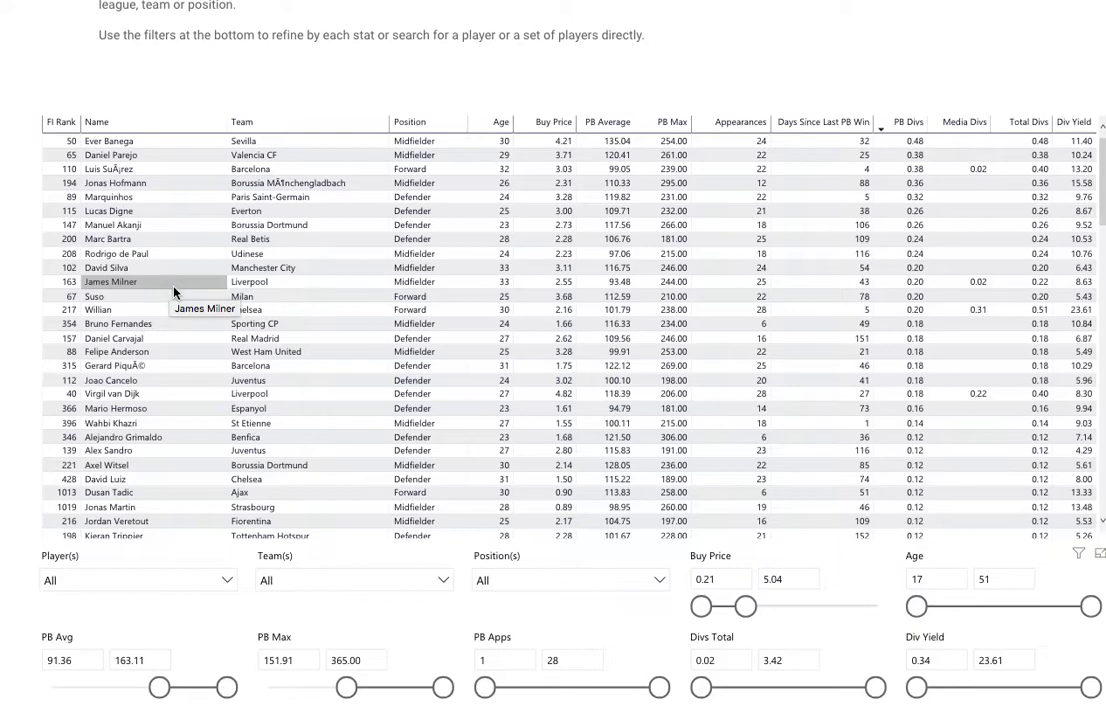
pyautogui.click(215, 88)
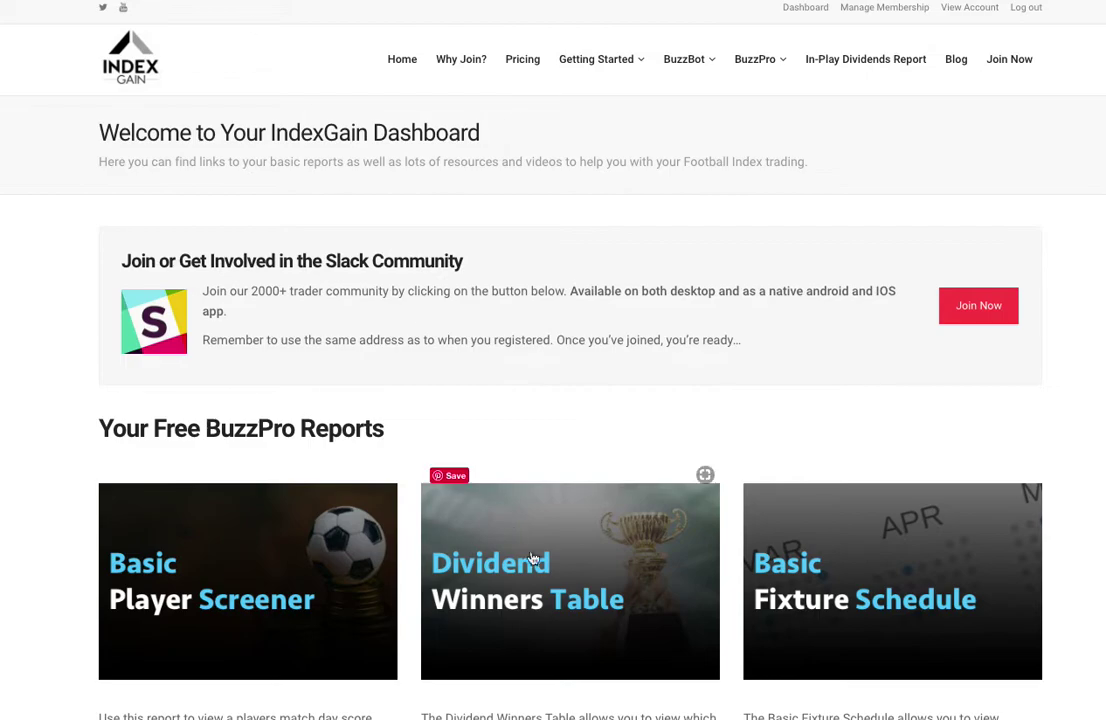
# Open the Dividend Winners Table report and scroll down to its slicers and dividend list
pyautogui.click(456, 474)
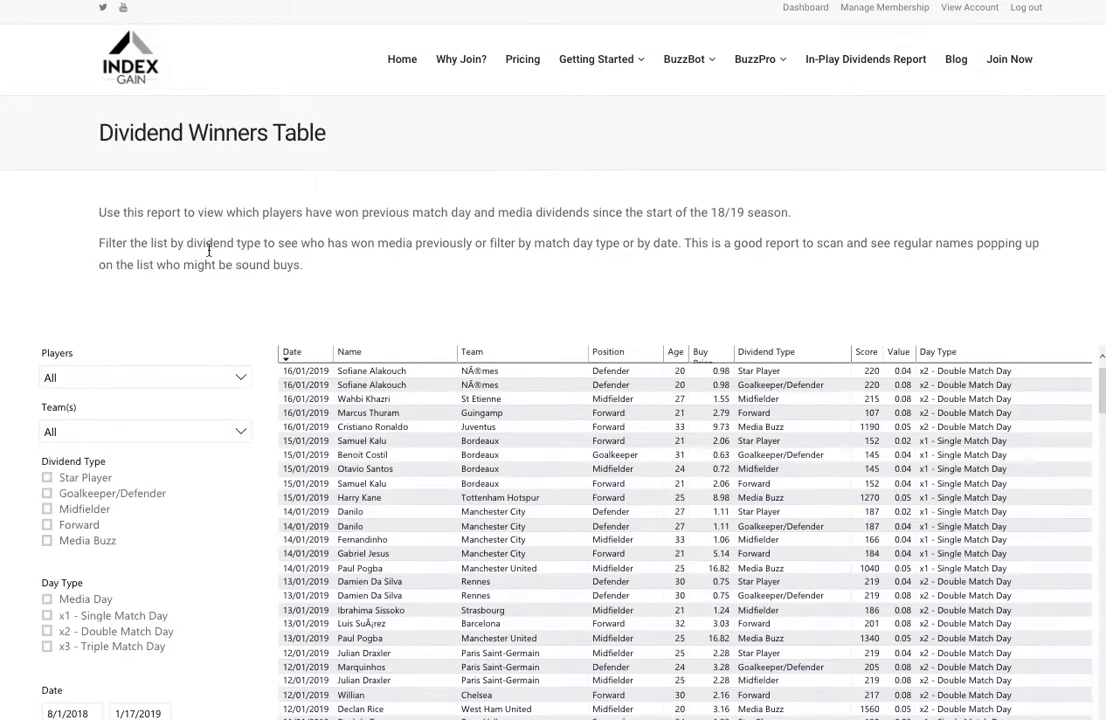
pyautogui.scroll(-2, 275, 253)
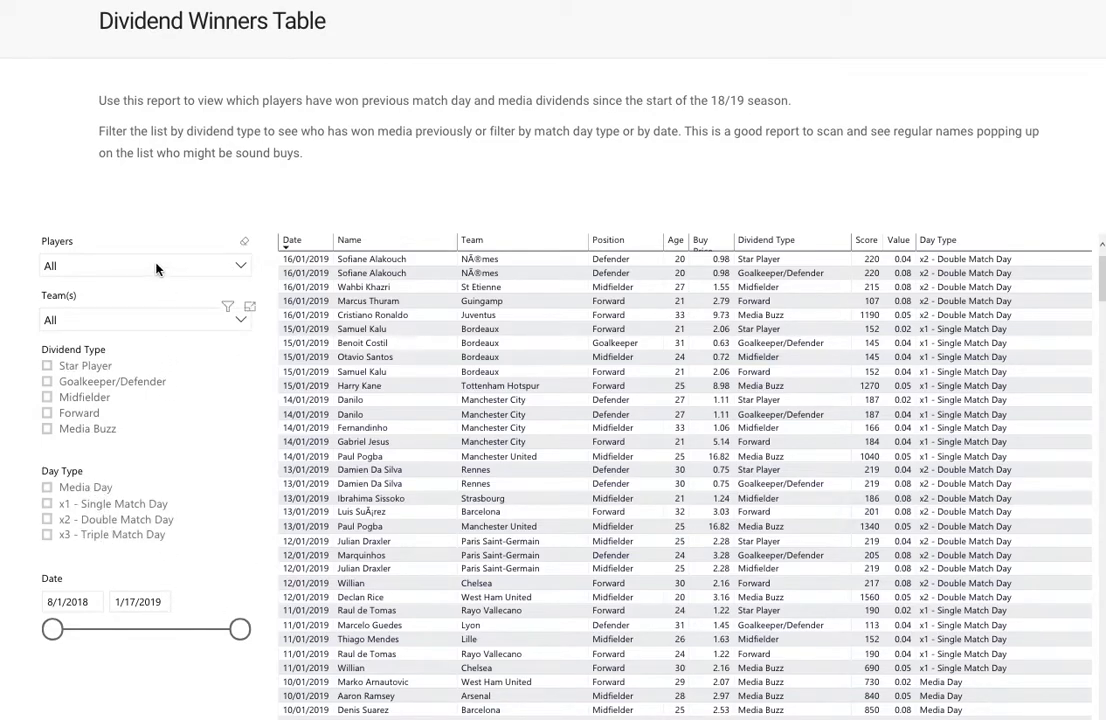
# Browse the Teams and Players filter lists without selecting any, then go back with Alt+Left
pyautogui.click(207, 320)
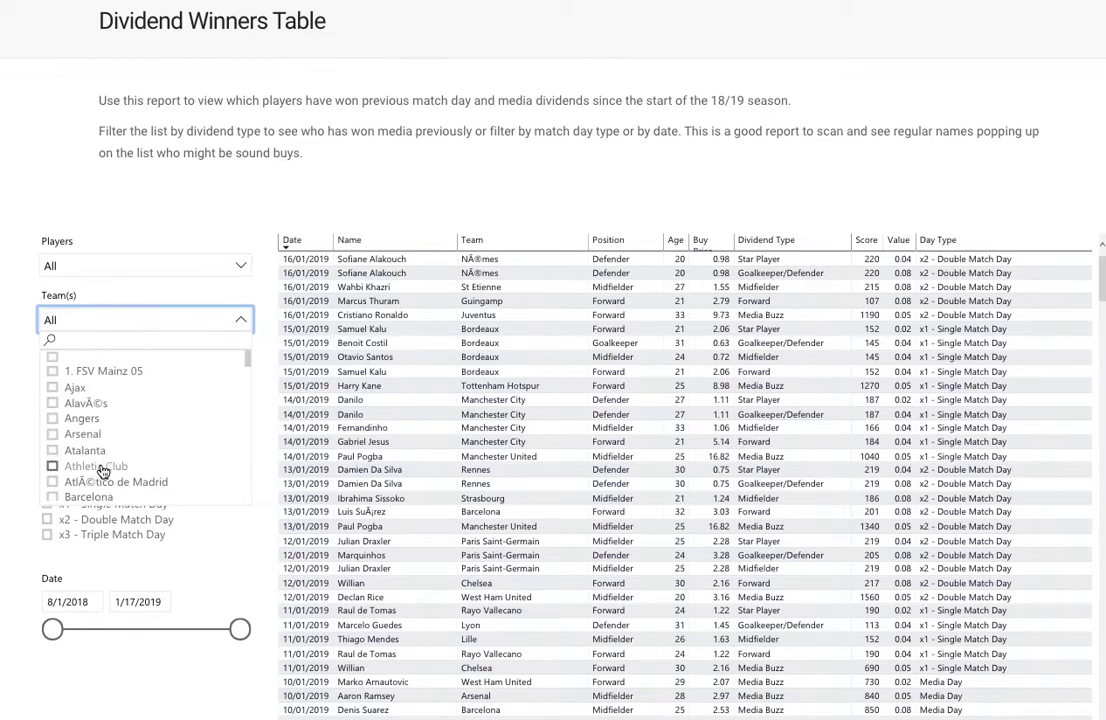
pyautogui.click(100, 322)
pyautogui.click(136, 268)
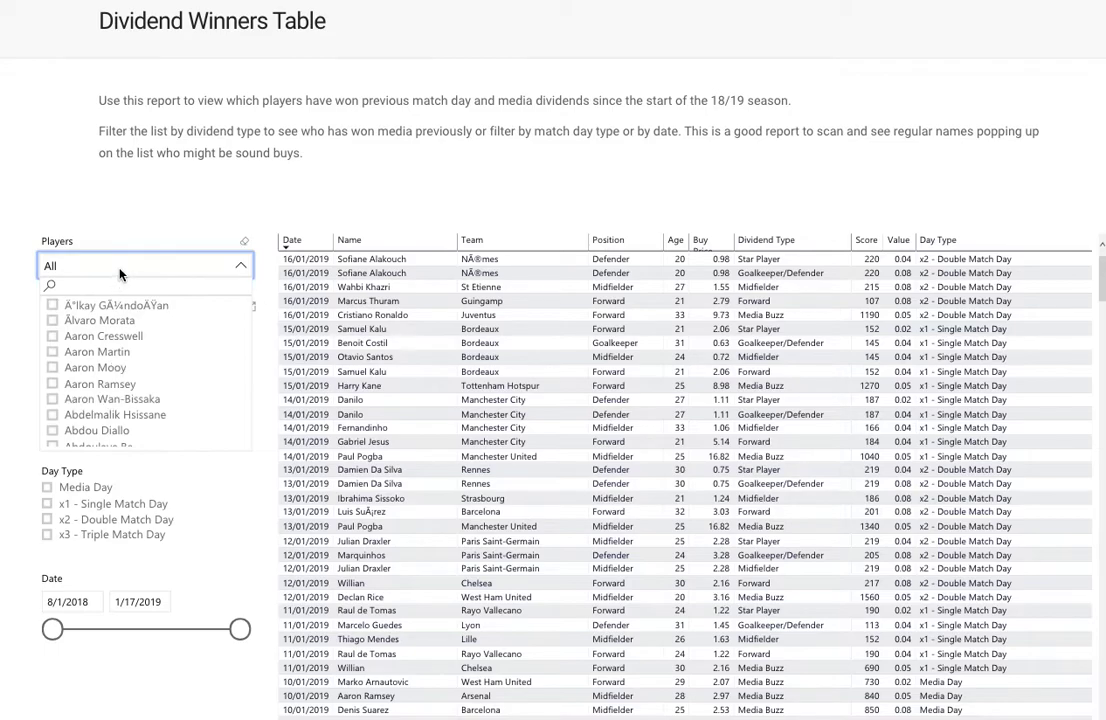
pyautogui.click(103, 232)
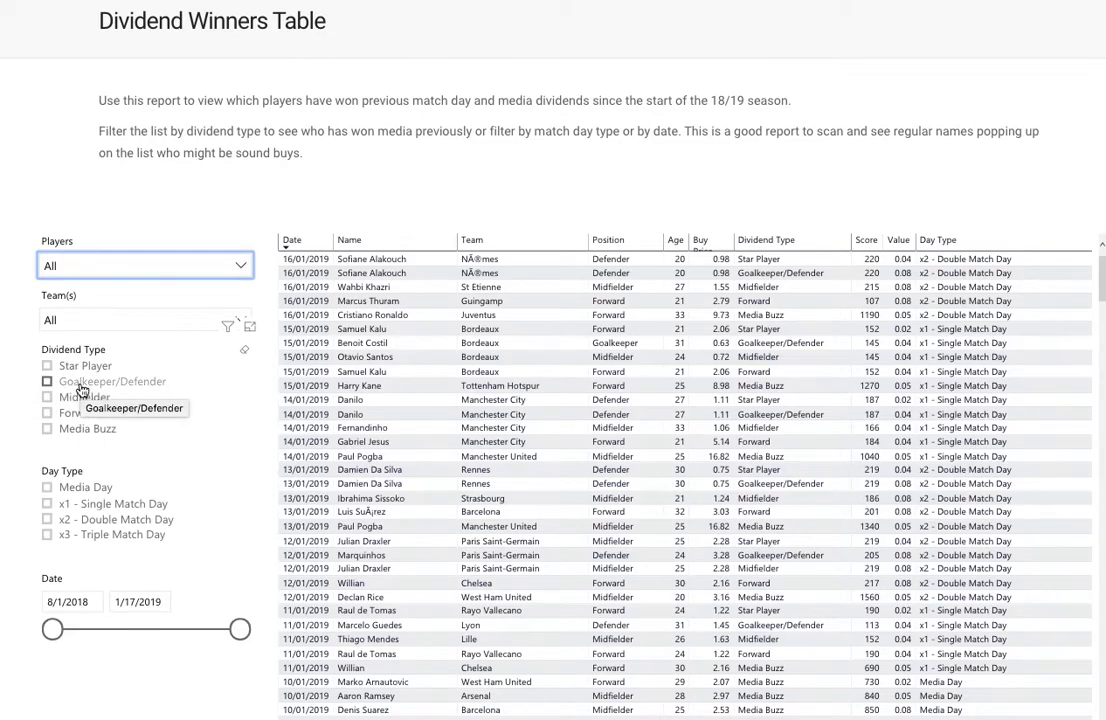
pyautogui.click(466, 186)
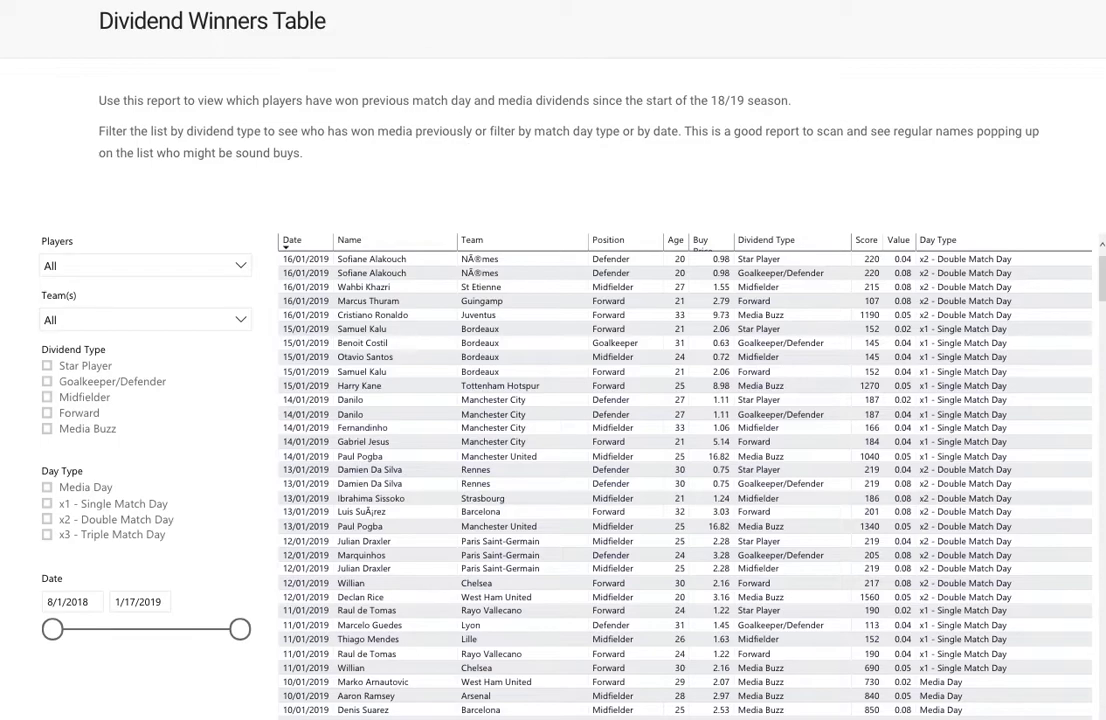
pyautogui.hotkey('alt', 'Left')
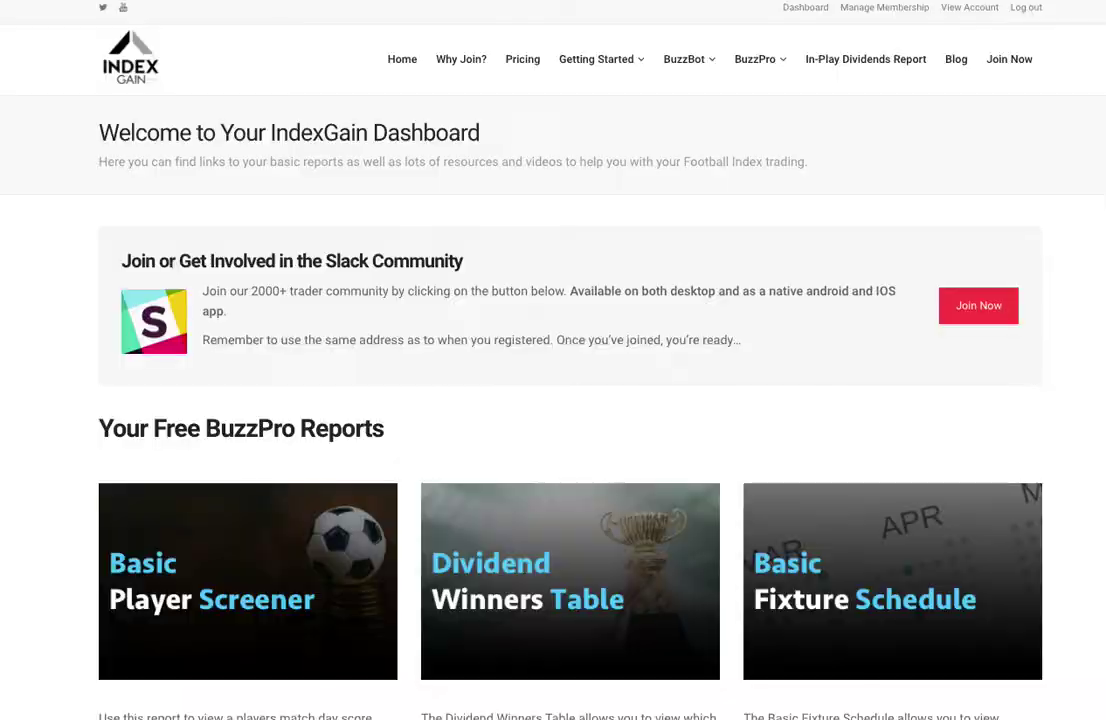
# Open the Basic Fixture Schedule report and review its upcoming fixtures, competitions and team form
pyautogui.click(853, 554)
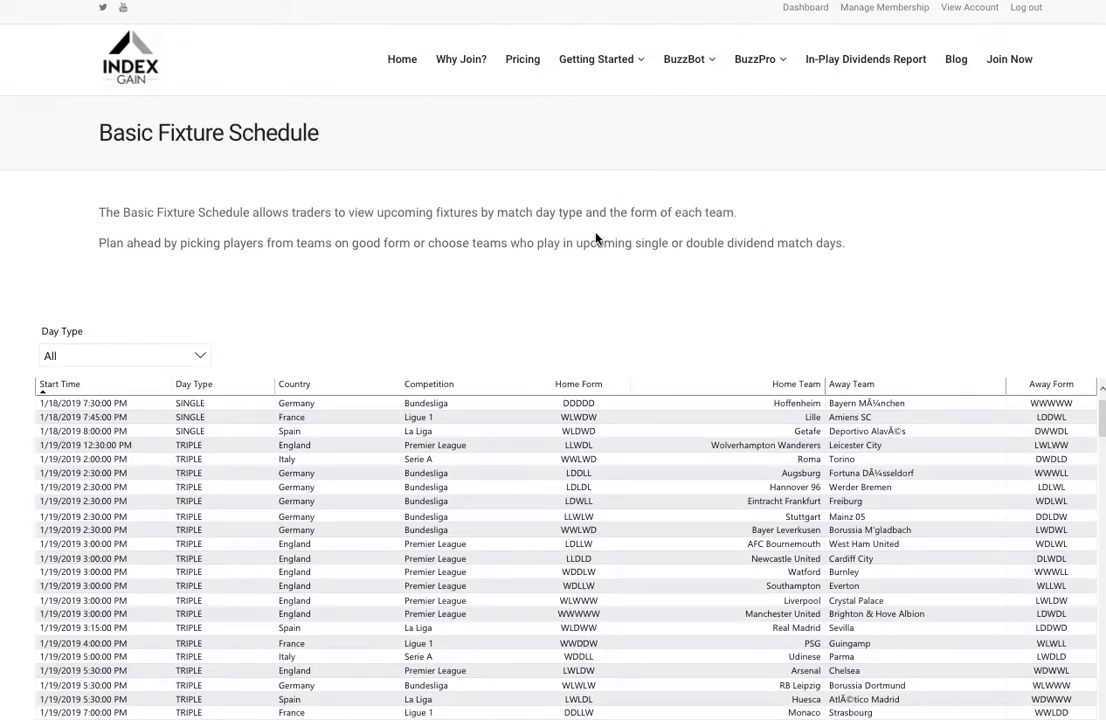
pyautogui.scroll(-2, 596, 239)
pyautogui.scroll(-1, 723, 156)
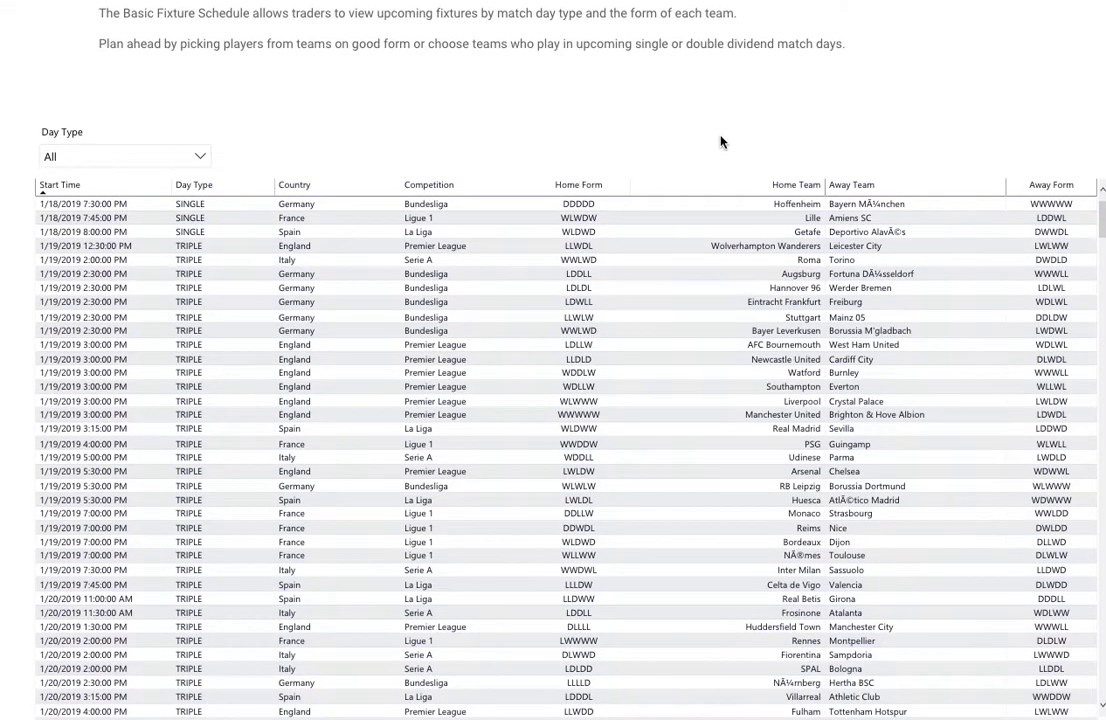
pyautogui.scroll(-1, 720, 142)
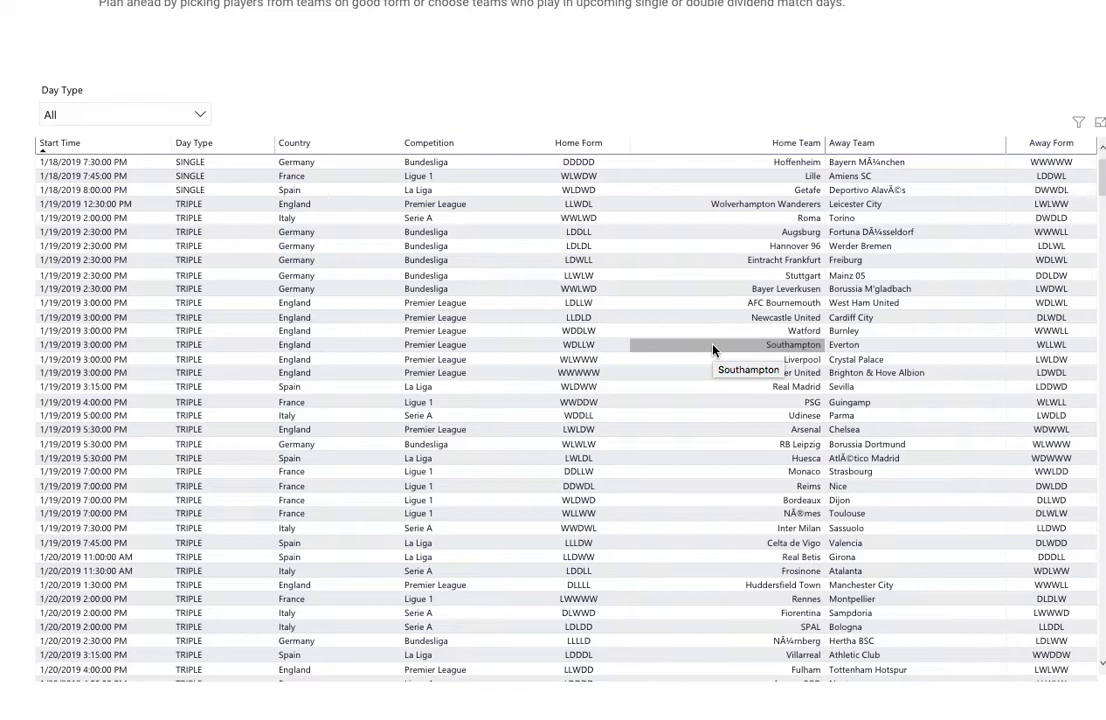
pyautogui.scroll(-1, 713, 349)
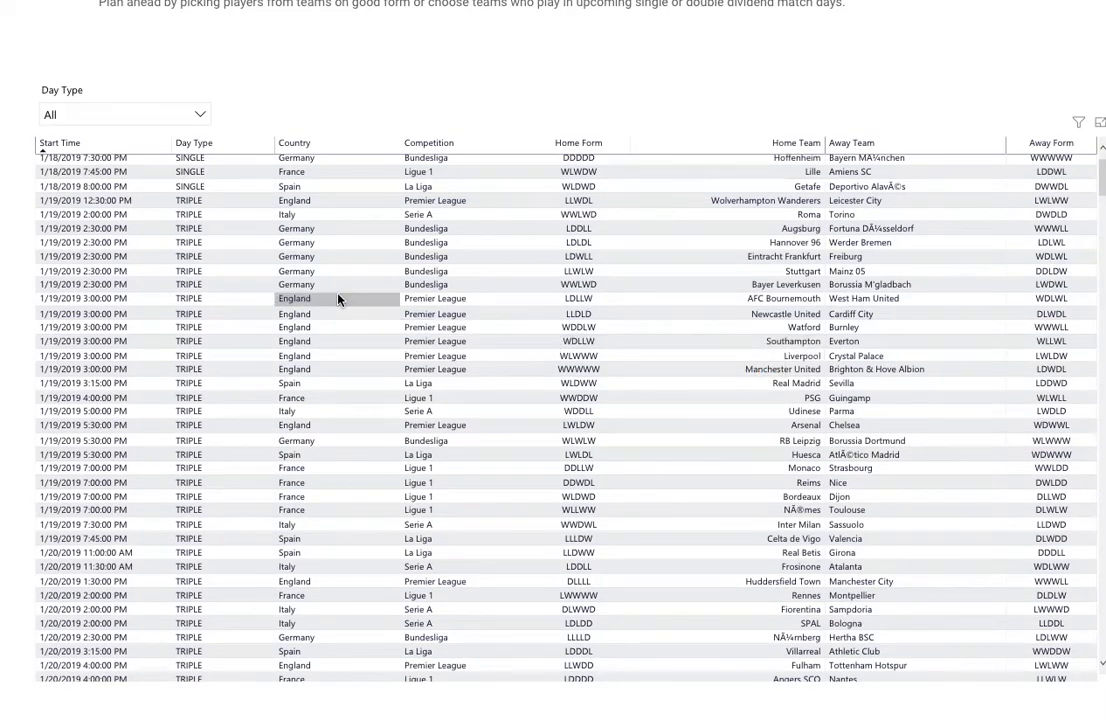
pyautogui.scroll(2, 250, 220)
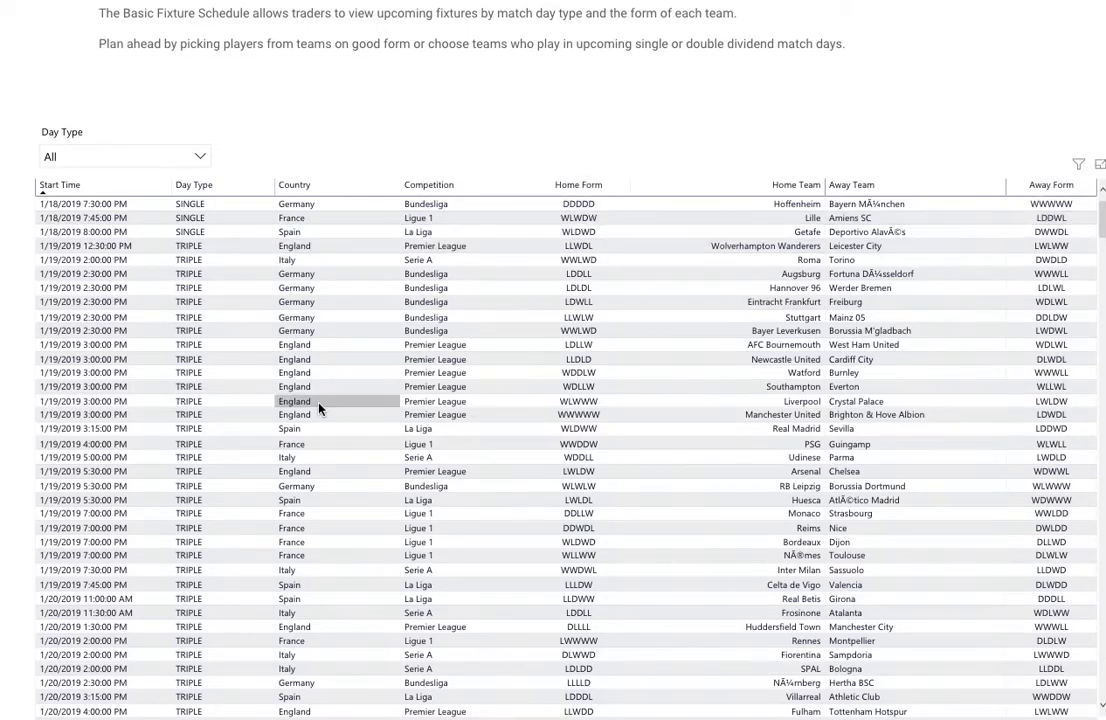
pyautogui.scroll(-10, 333, 407)
pyautogui.scroll(-20, 333, 407)
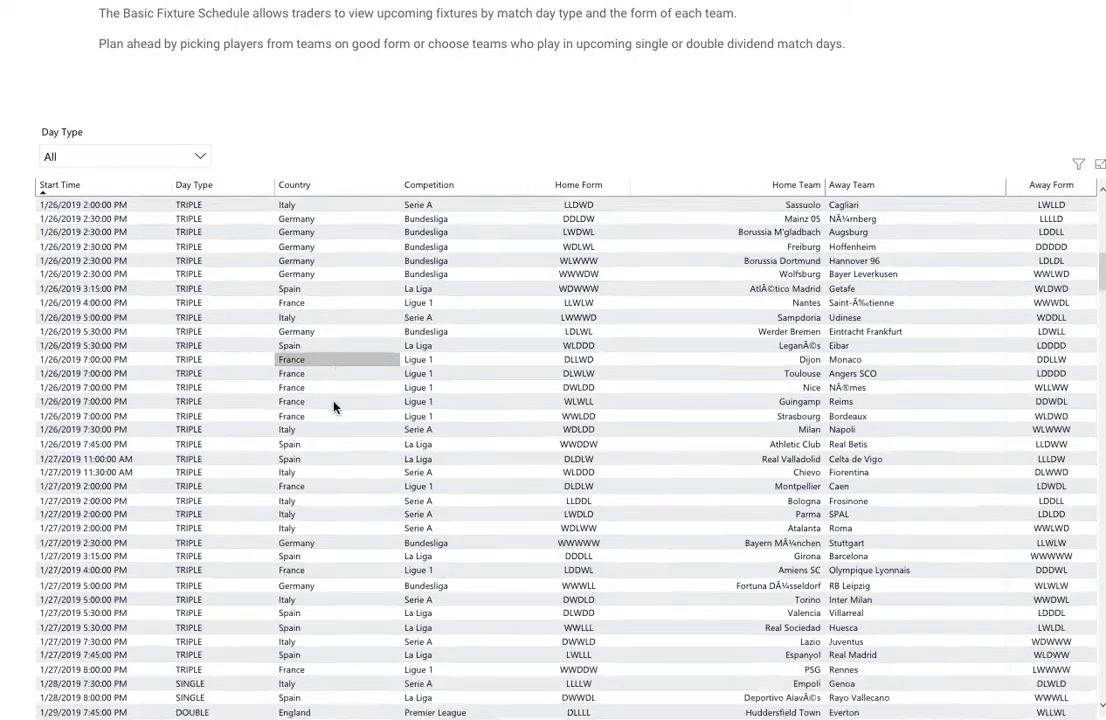
pyautogui.scroll(-20, 338, 406)
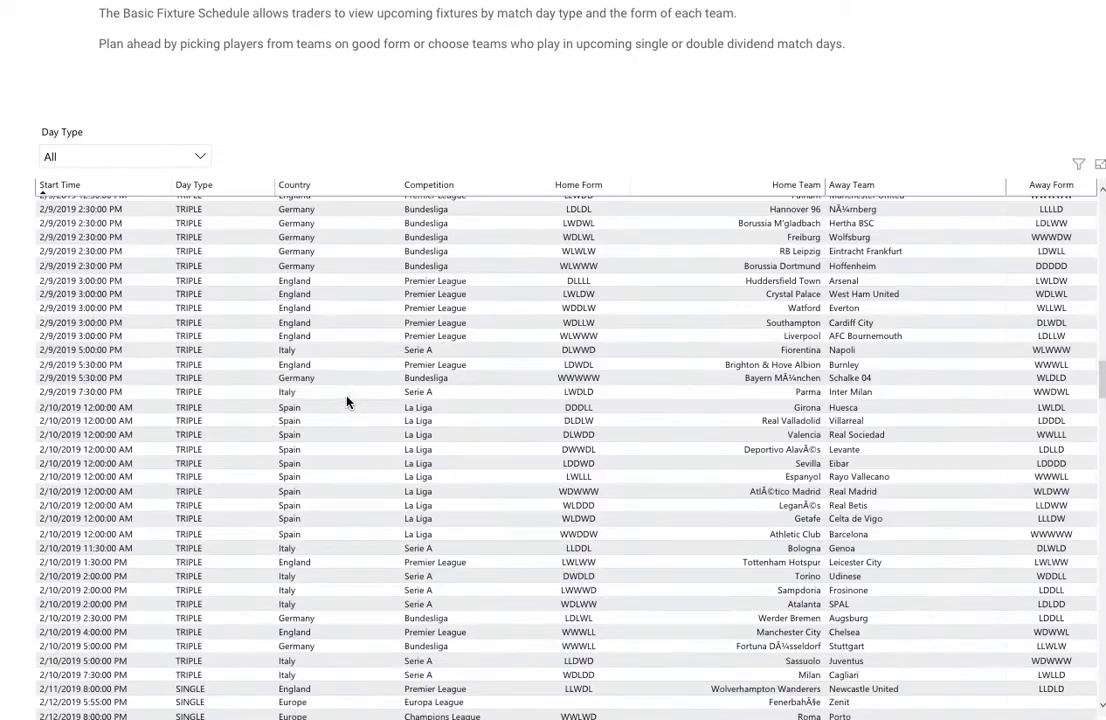
pyautogui.scroll(-1, 347, 402)
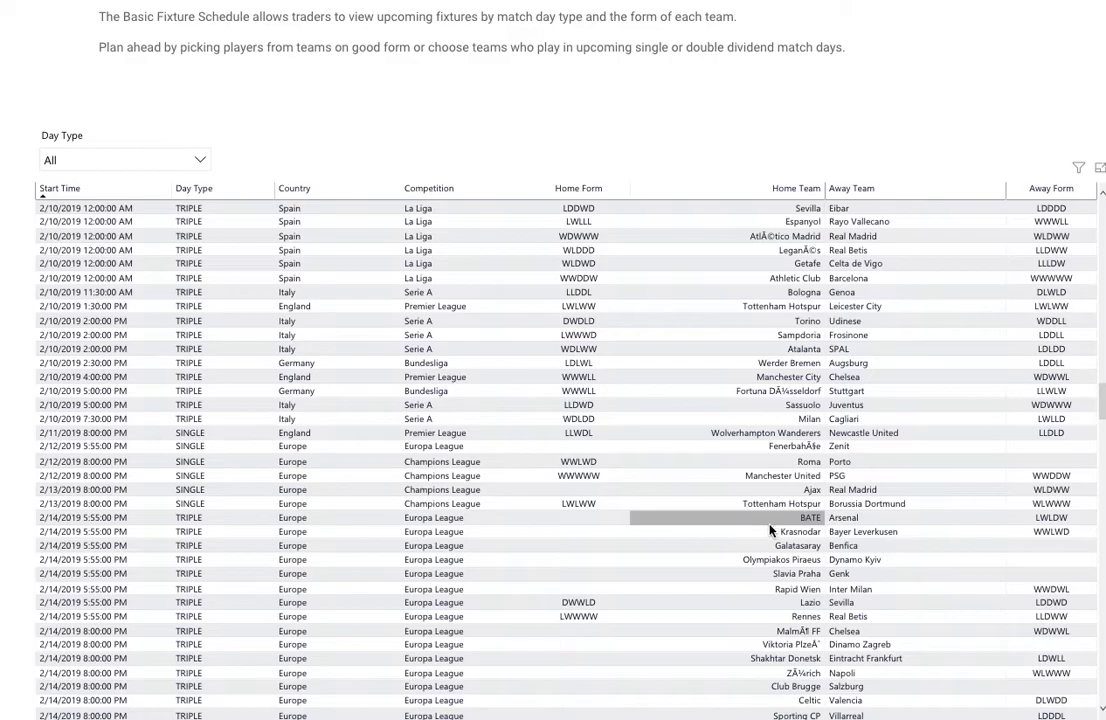
pyautogui.scroll(3, 597, 435)
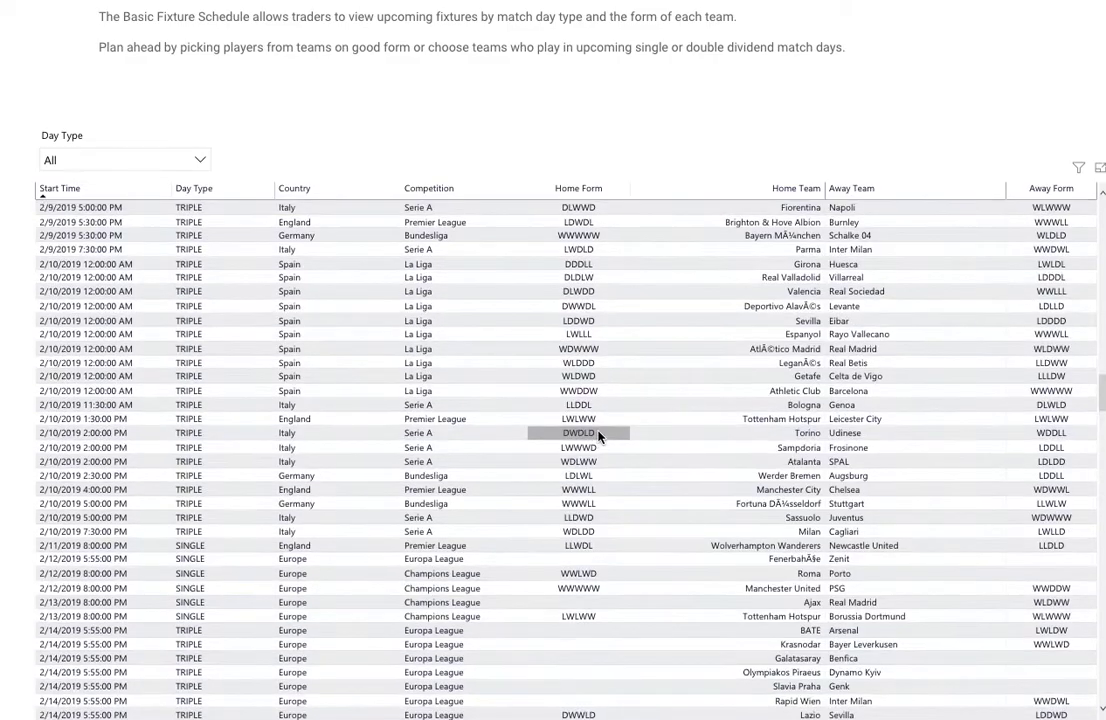
pyautogui.scroll(15, 745, 327)
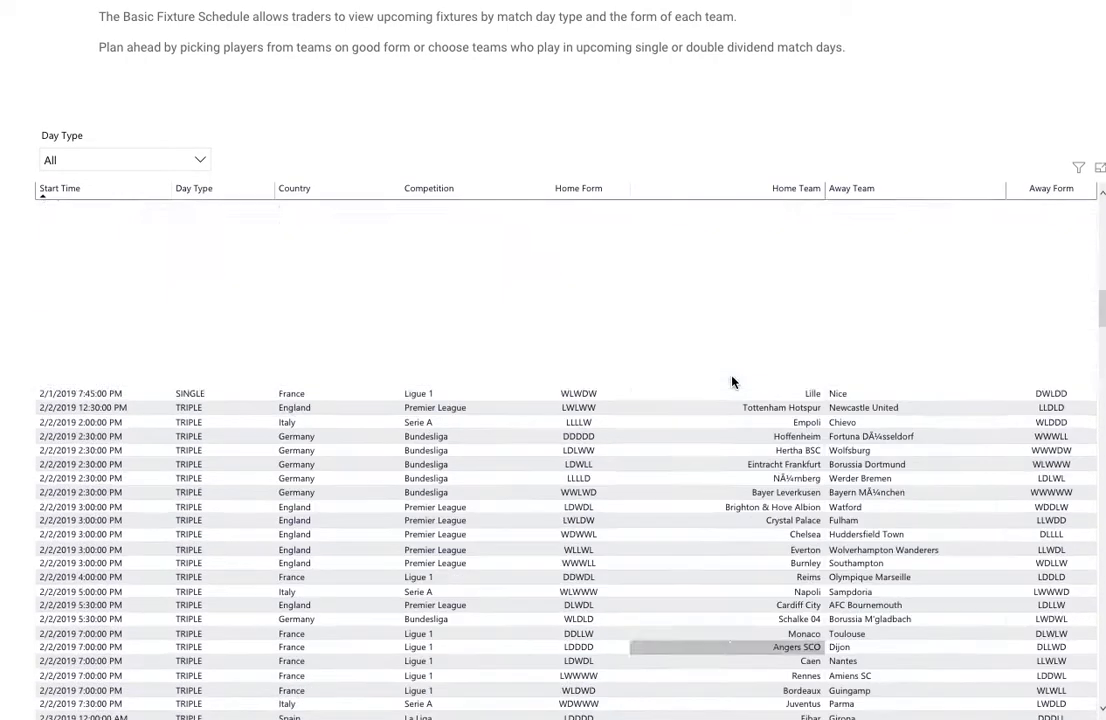
pyautogui.scroll(1, 450, 99)
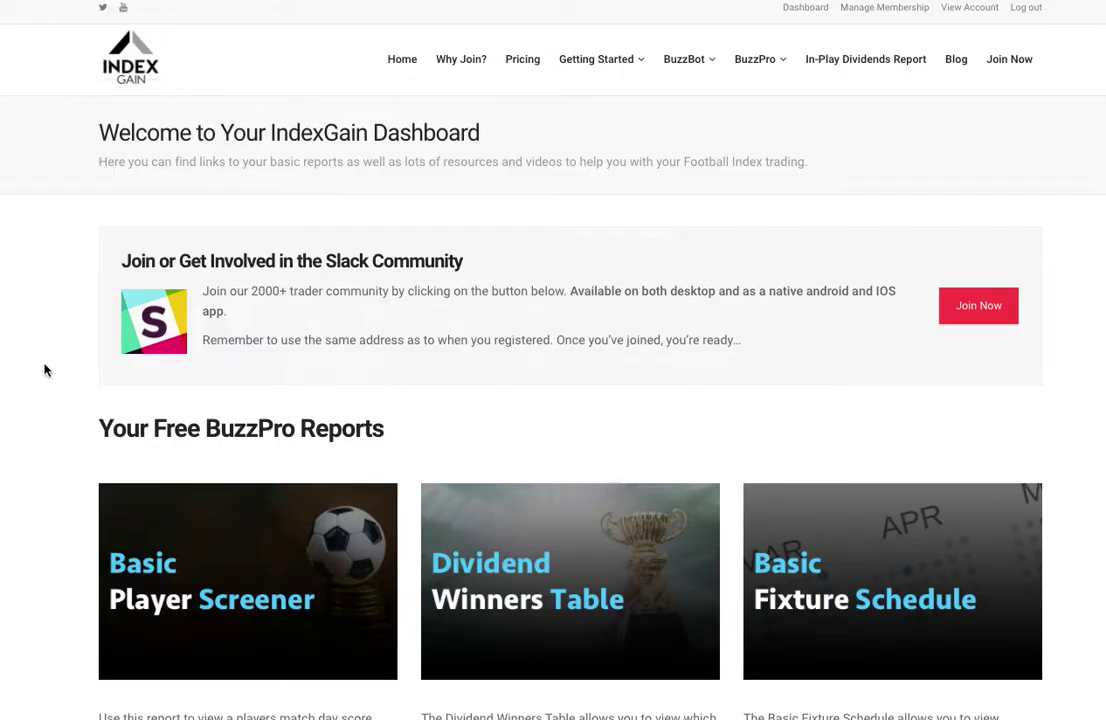
pyautogui.scroll(-8, 45, 371)
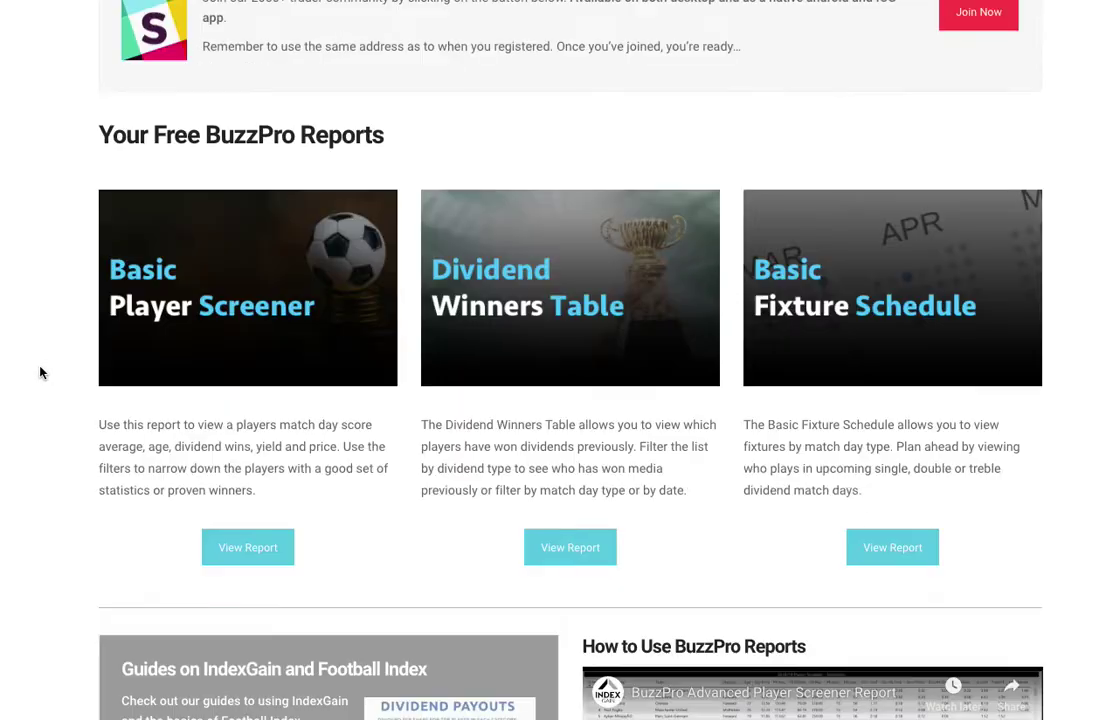
pyautogui.scroll(-5, 38, 374)
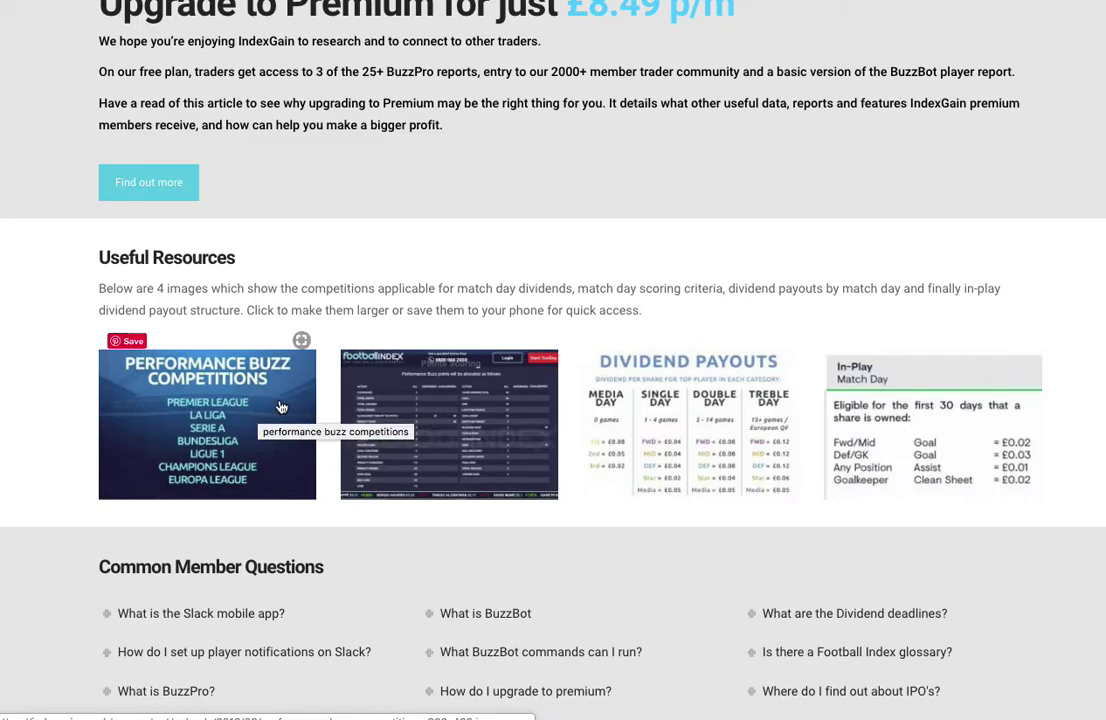
pyautogui.click(662, 415)
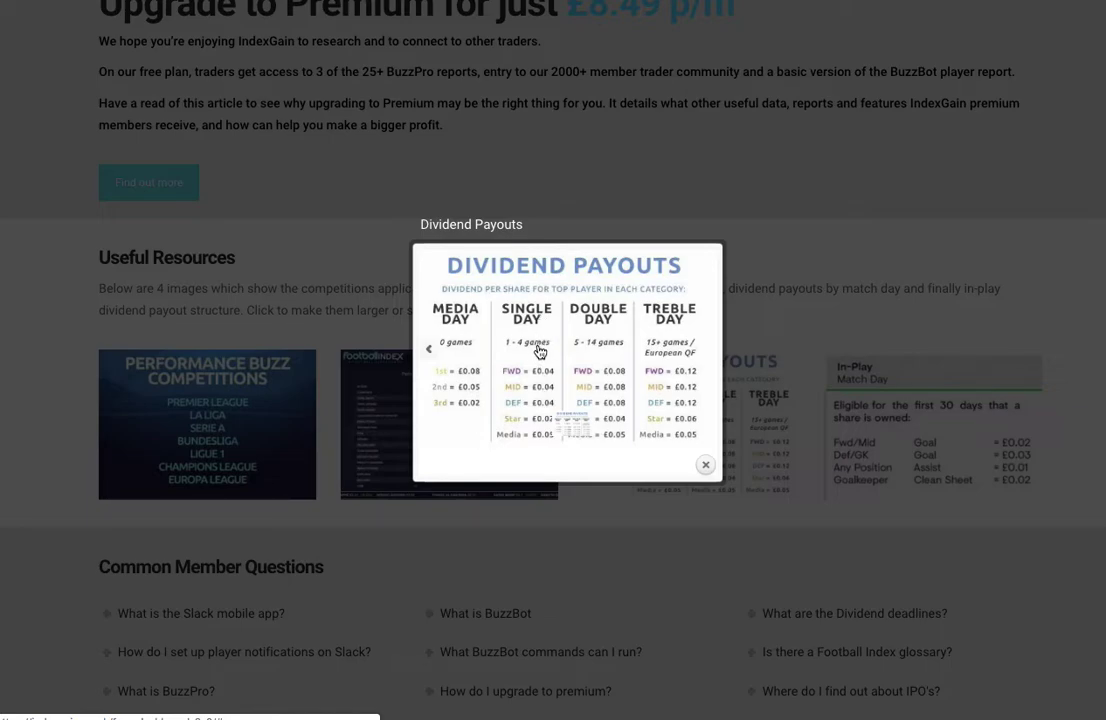
pyautogui.click(788, 210)
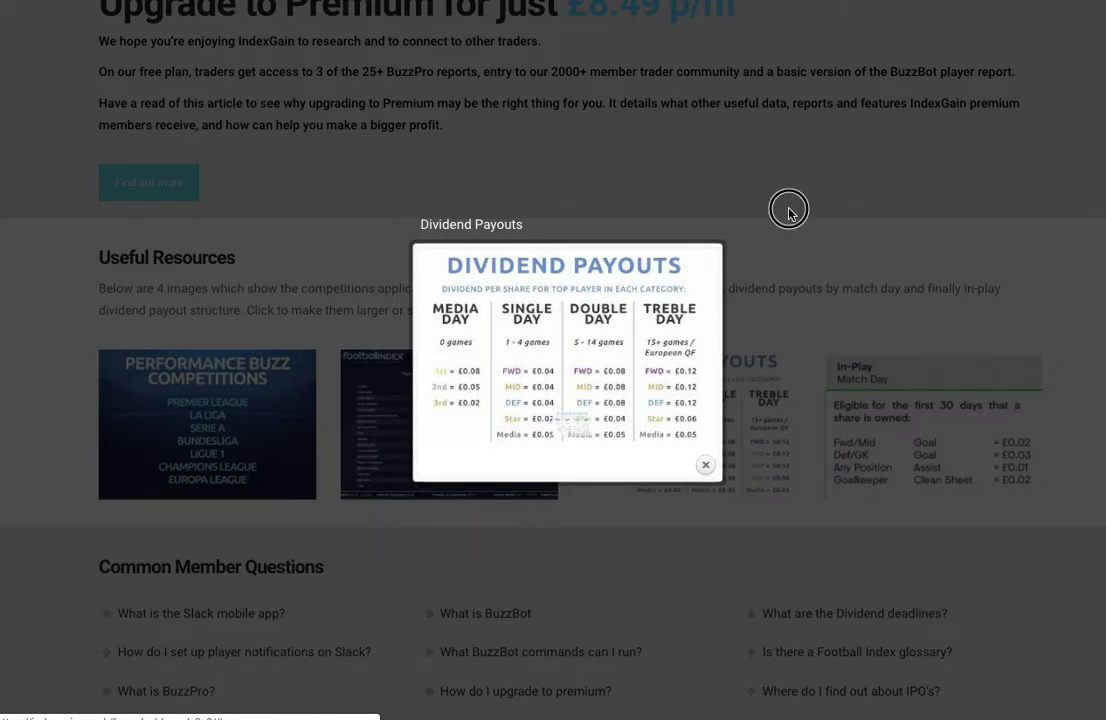
pyautogui.scroll(15, 357, 148)
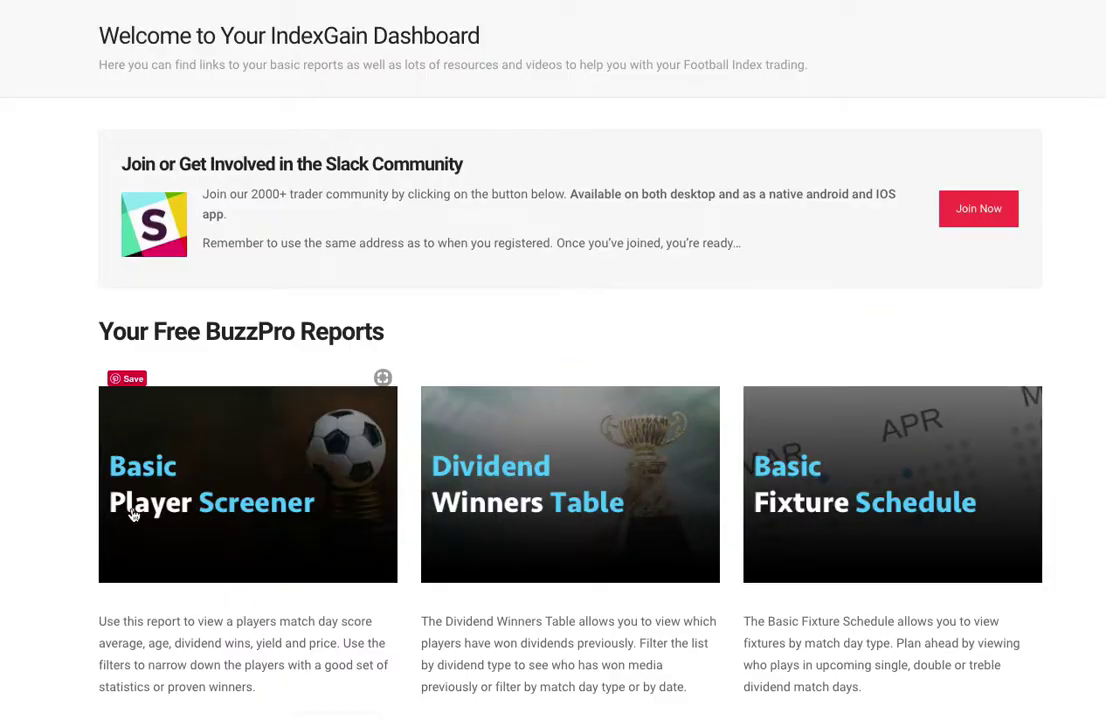